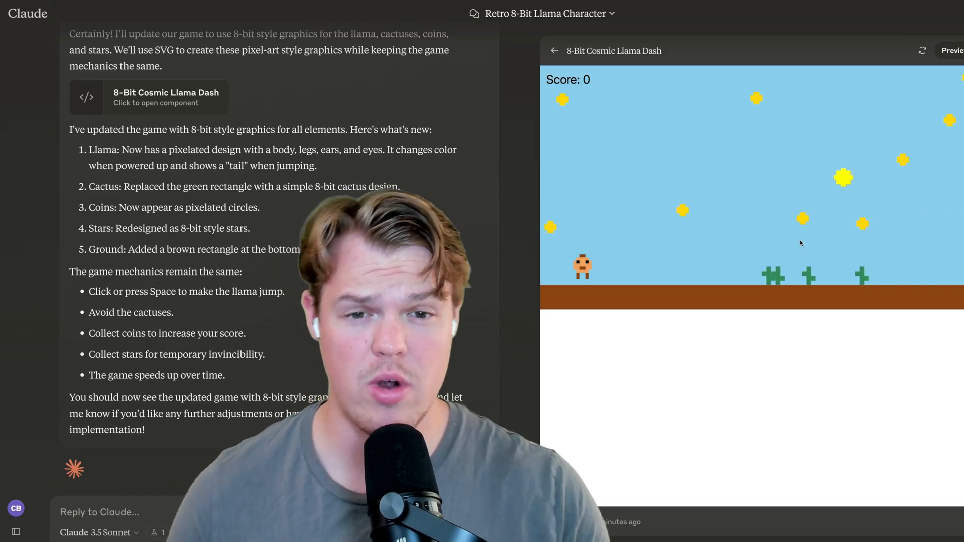
Make the 8-bit llama jump repeatedly over the cactuses to collect points
left_click(800, 243)
left_click(791, 237)
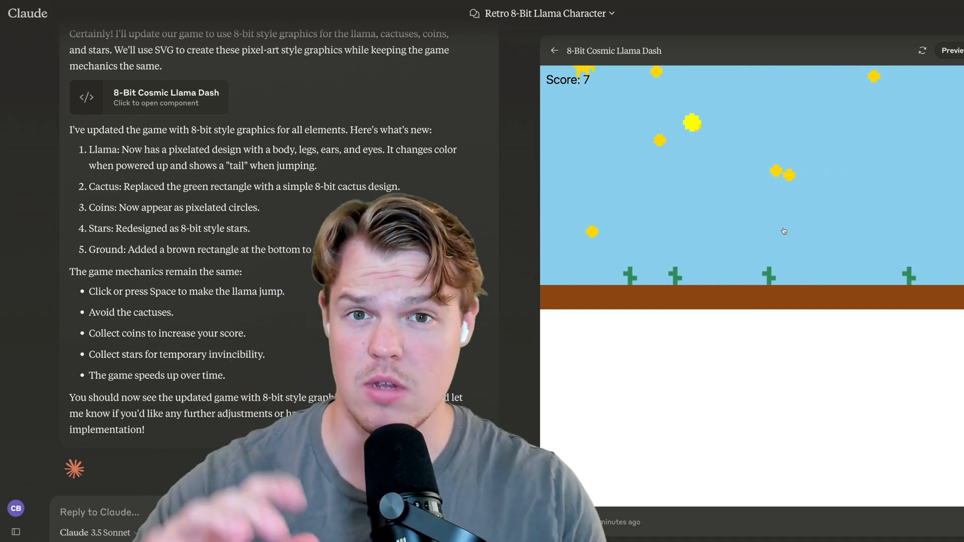
left_click(783, 231)
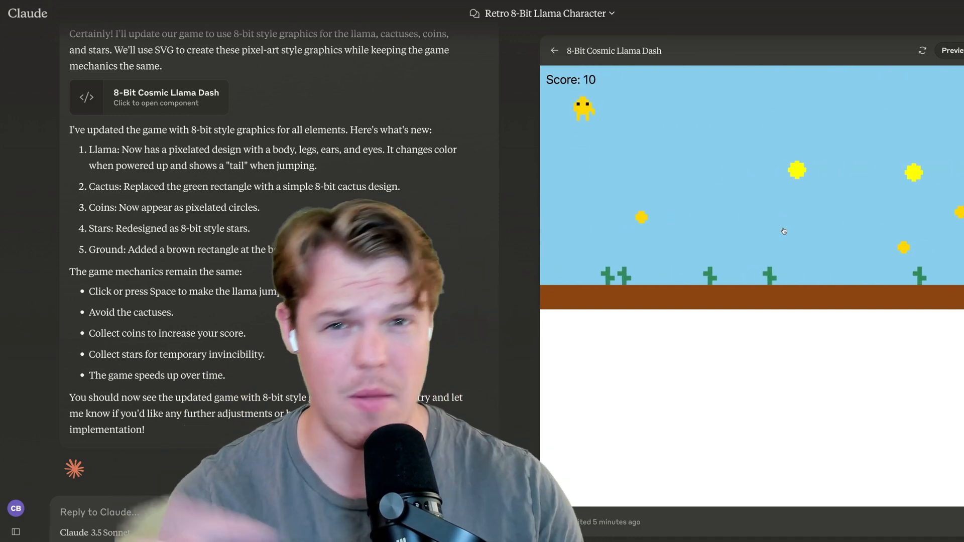
left_click(784, 231)
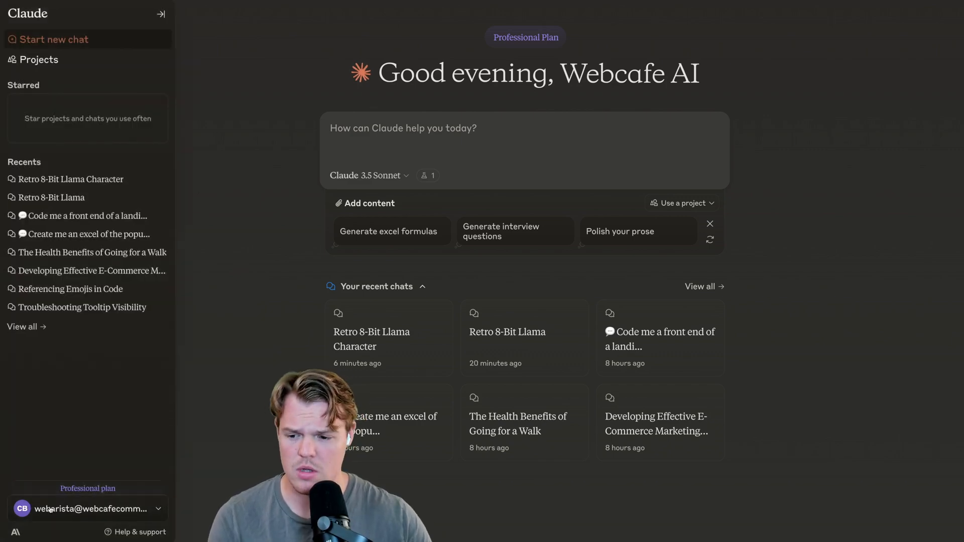
left_click(30, 509)
left_click(83, 403)
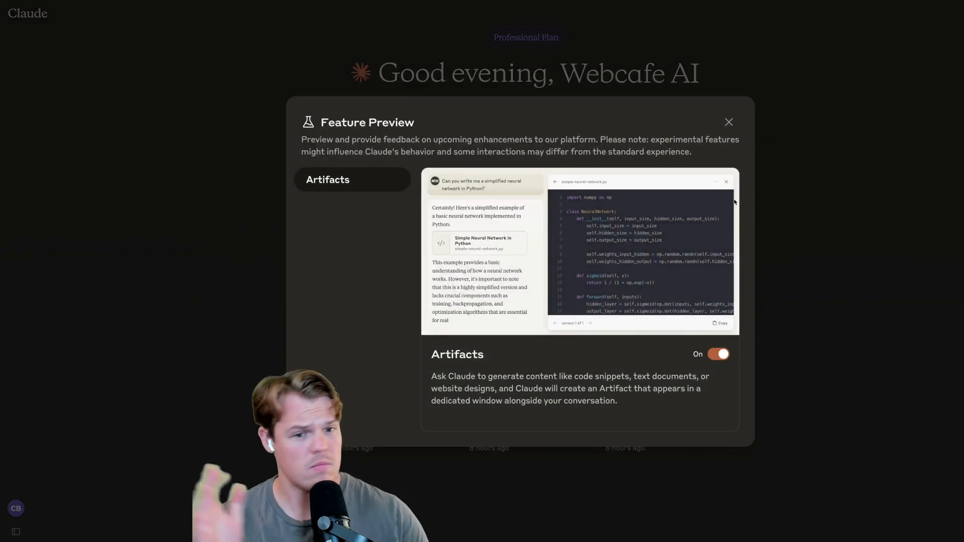
left_click(728, 122)
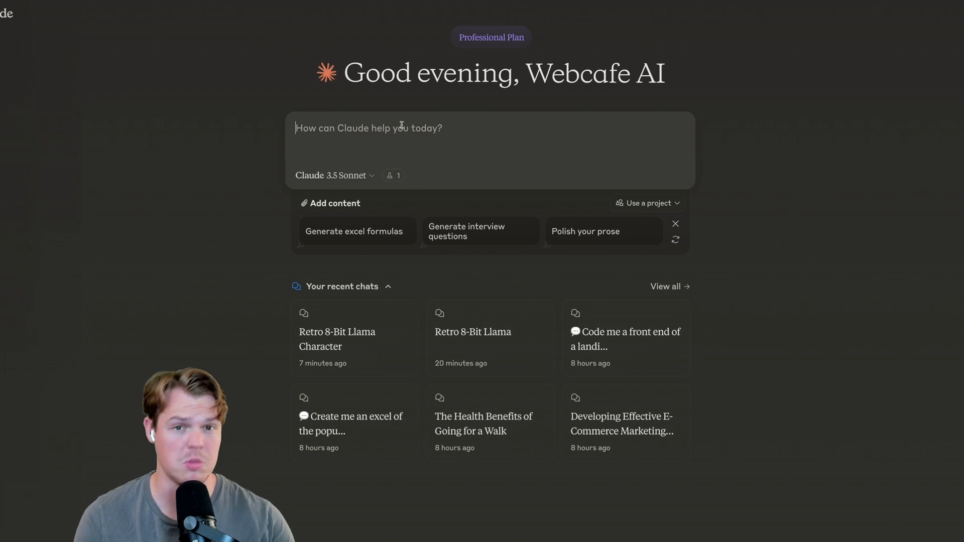
type("We are creating a landing p")
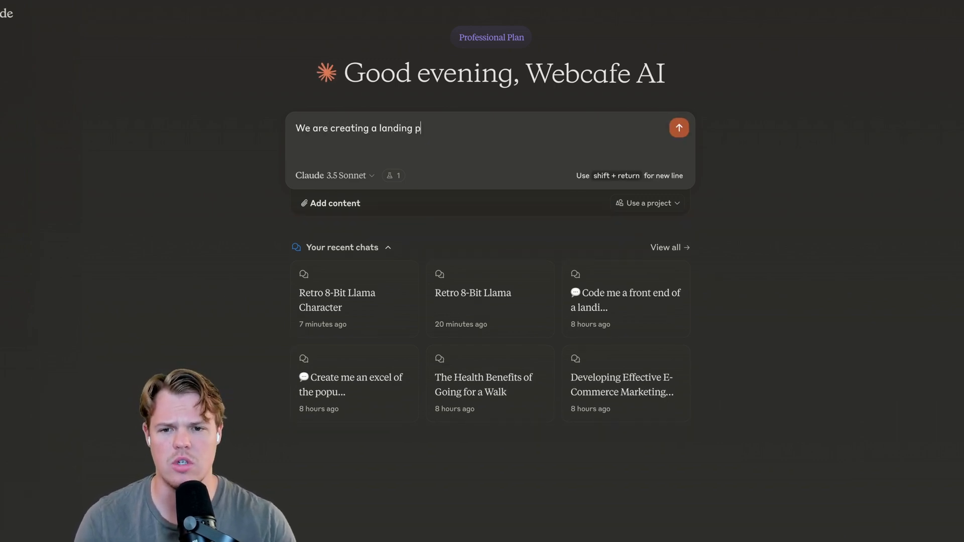
type("age today in Re")
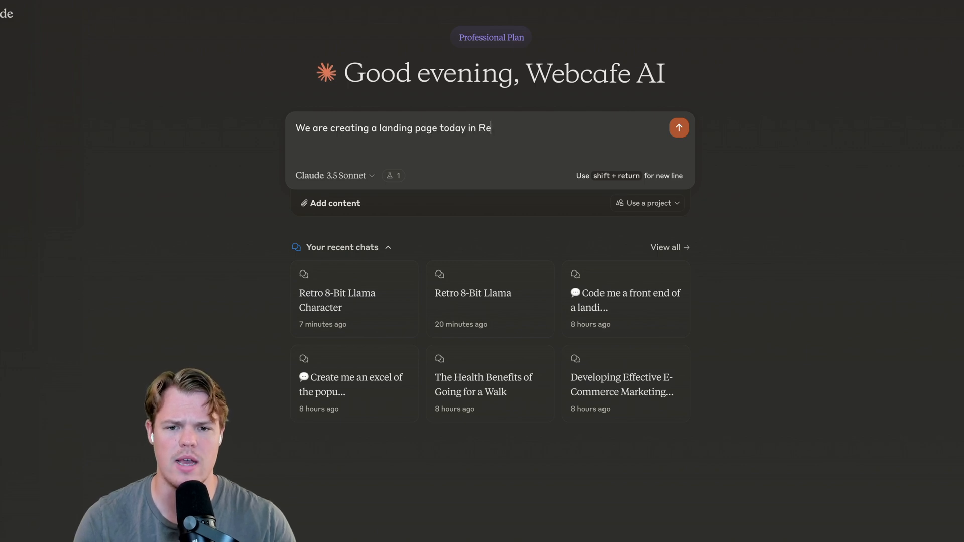
type("act,")
Finish the $9.99 8-bit picture landing page prompt, correct 'insrant' to 'instant', and send it
key("shift+Return")
key("shift+Return")
type("Lets do one based on a new pro")
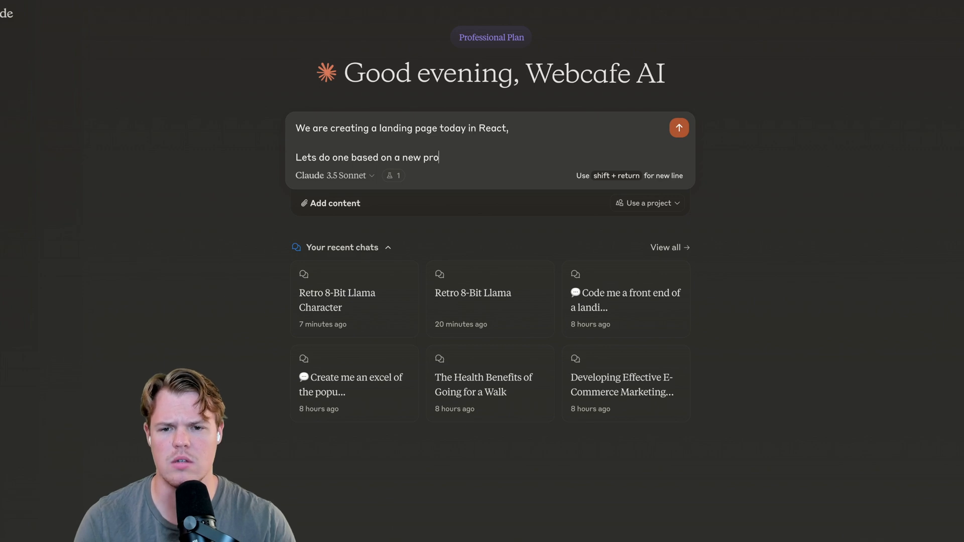
type("duct, which a an 8")
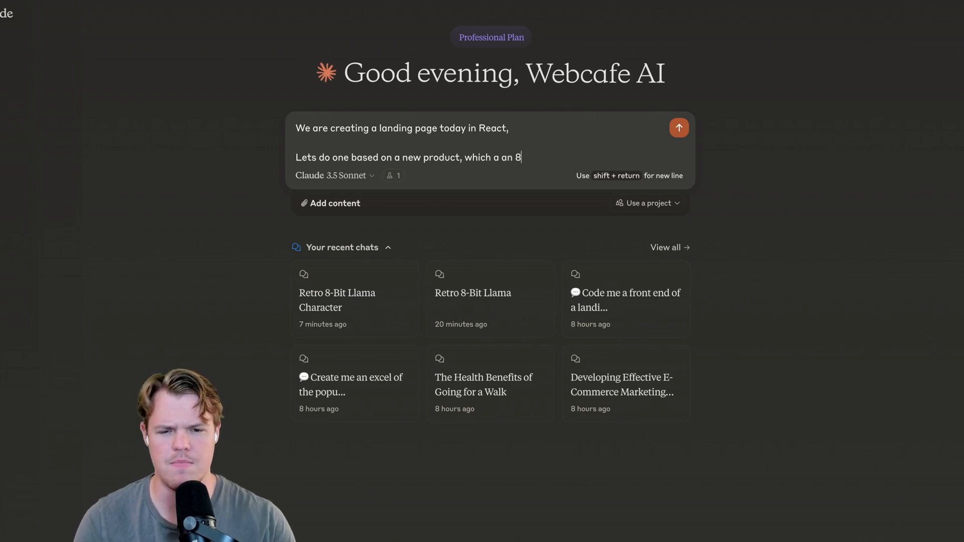
type("BIt Picture,")
key("shift+Return")
key("shift+Return")
type("its wo")
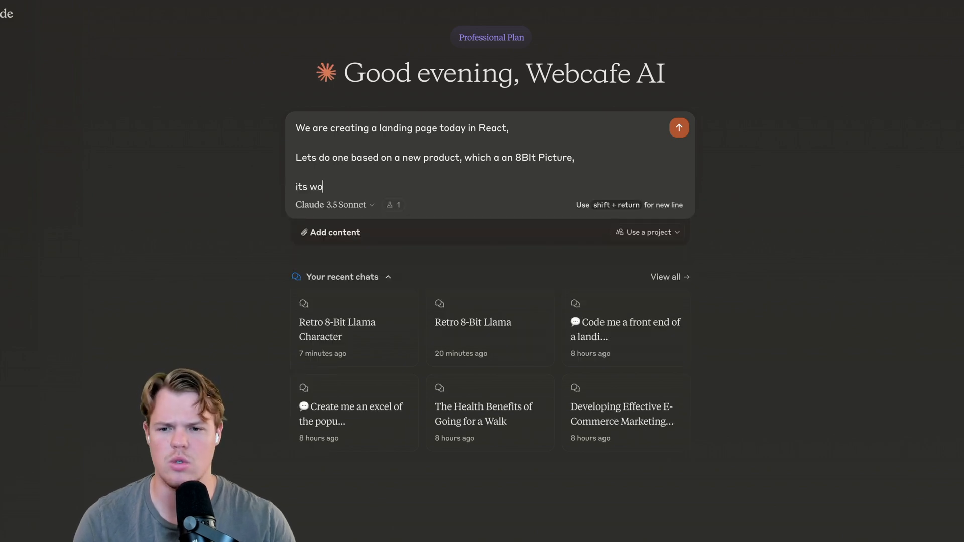
type("rth 9.99,")
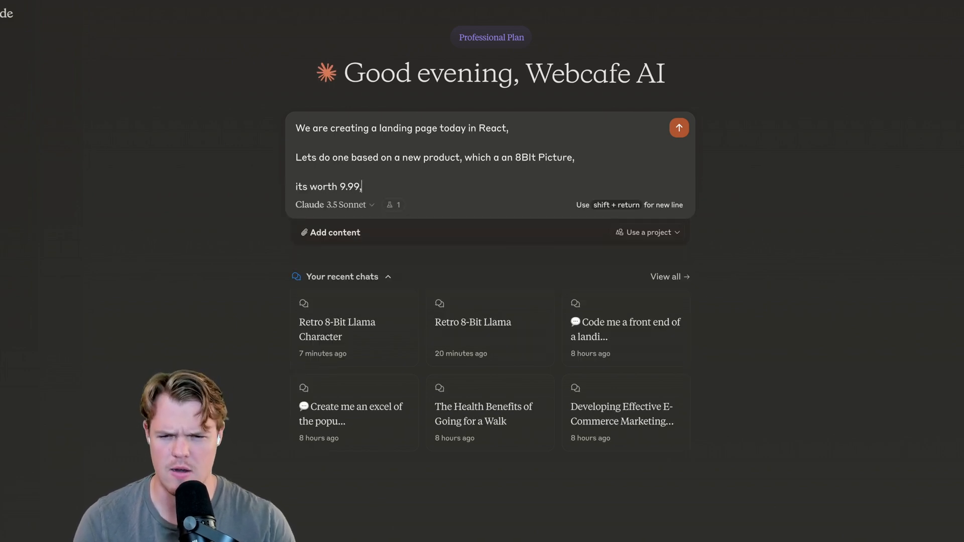
type(" and it insran")
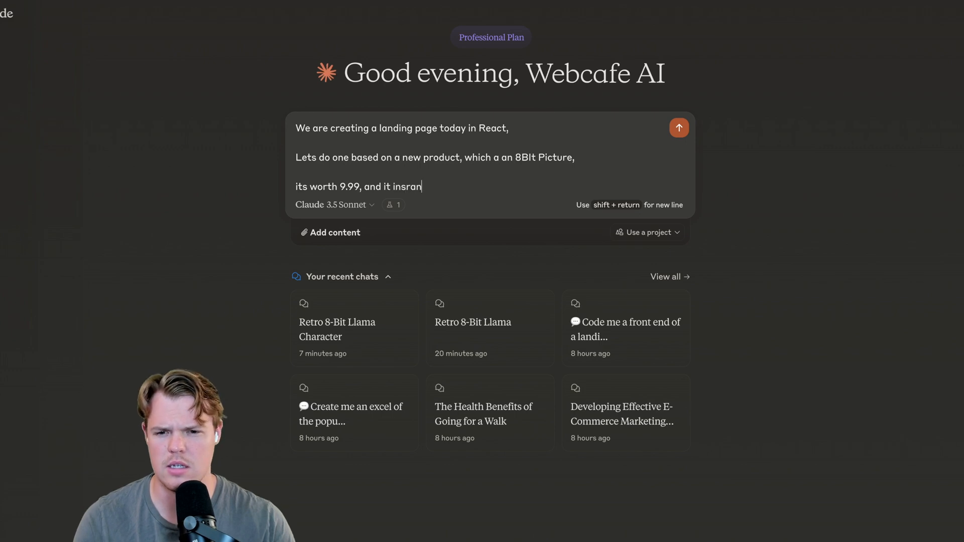
type("t delivery")
right_click(422, 188)
left_click(442, 194)
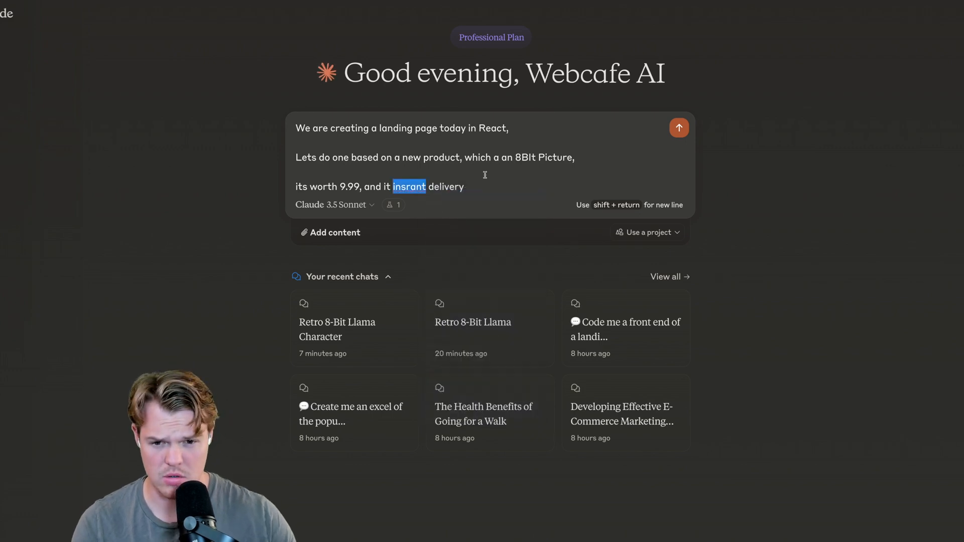
left_click(487, 173)
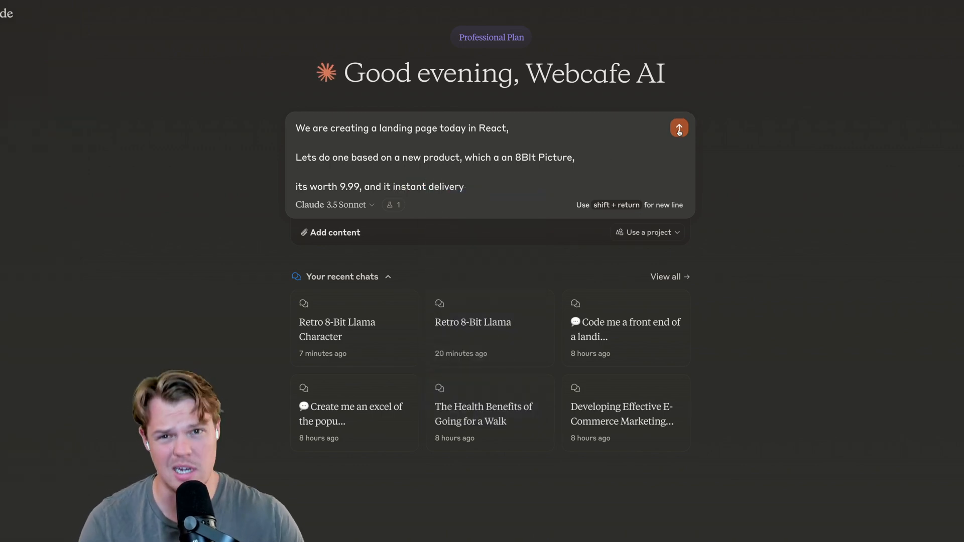
left_click(679, 129)
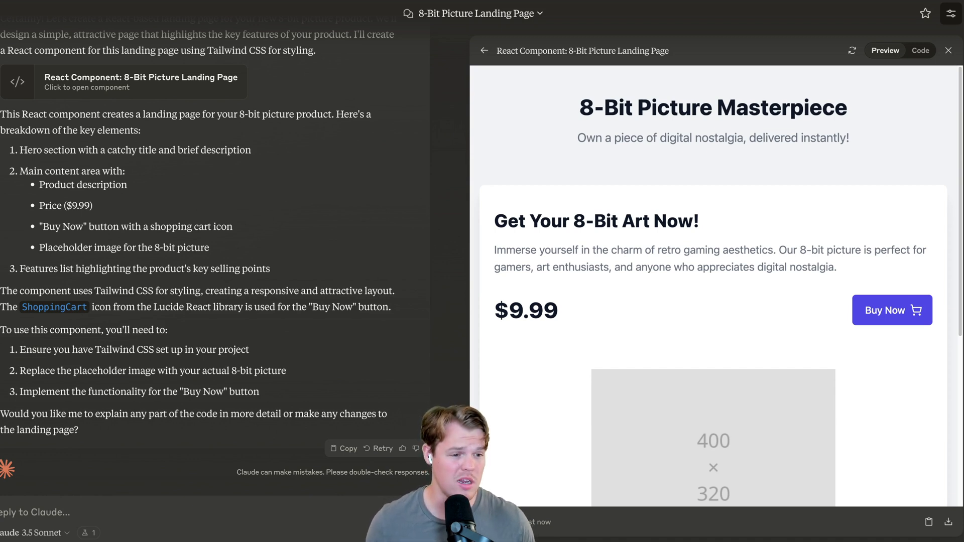
scroll(601, 217, "down", 3)
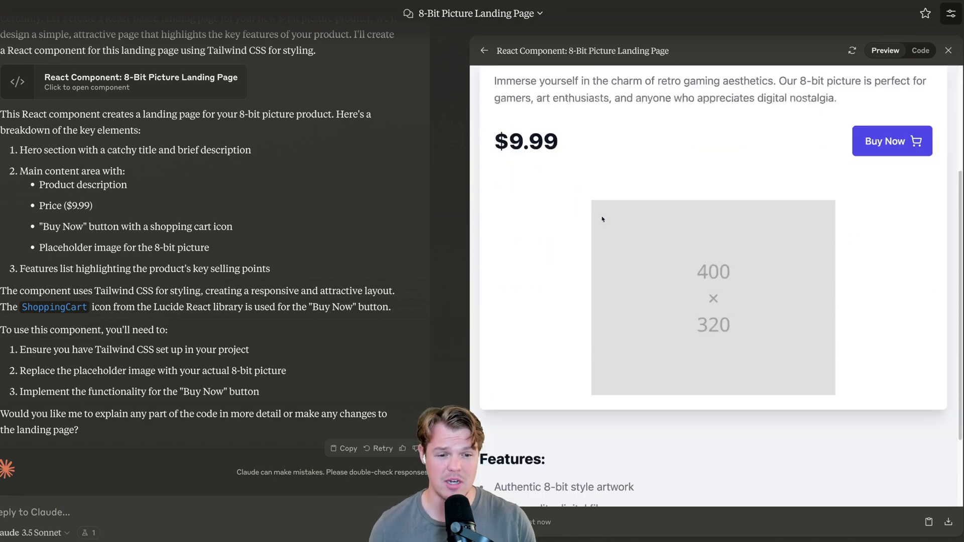
scroll(600, 217, "down", 2)
scroll(600, 217, "up", 2)
scroll(600, 218, "up", 3)
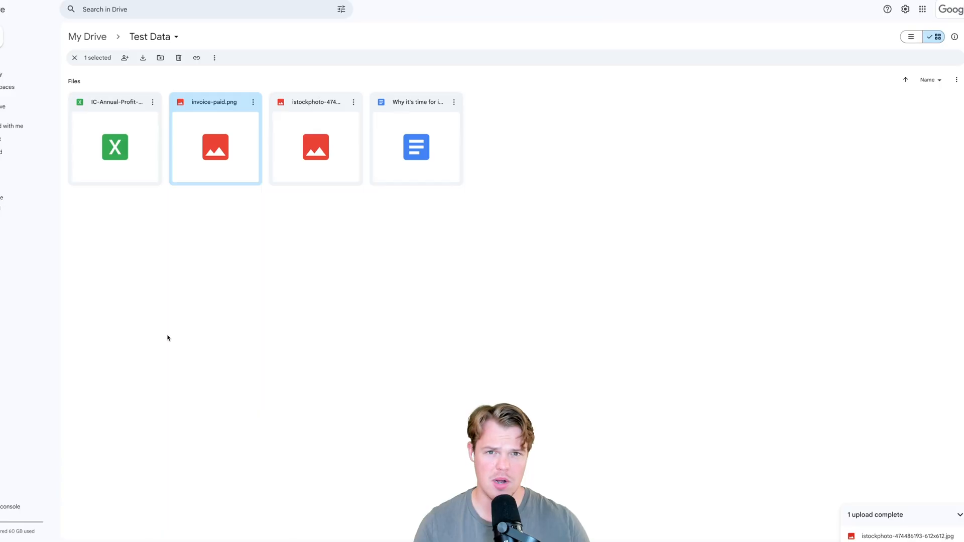
Share the Test Data folder so anyone with the link has Editor access
left_click(172, 37)
mouse_move(150, 125)
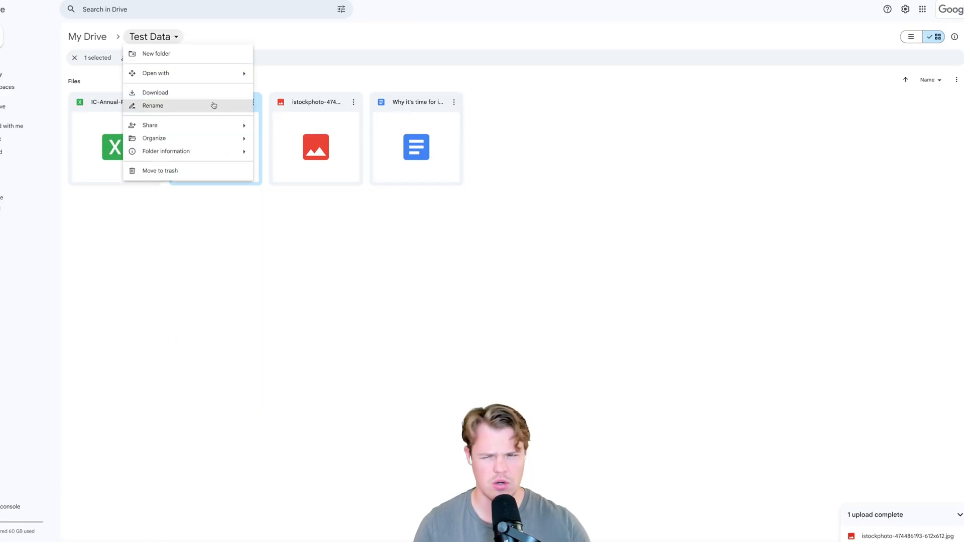
left_click(279, 128)
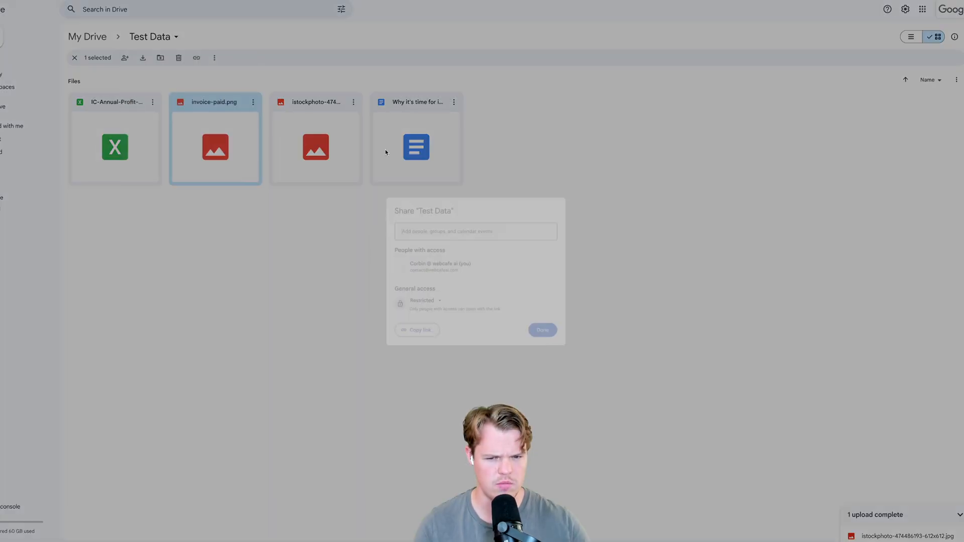
left_click(430, 304)
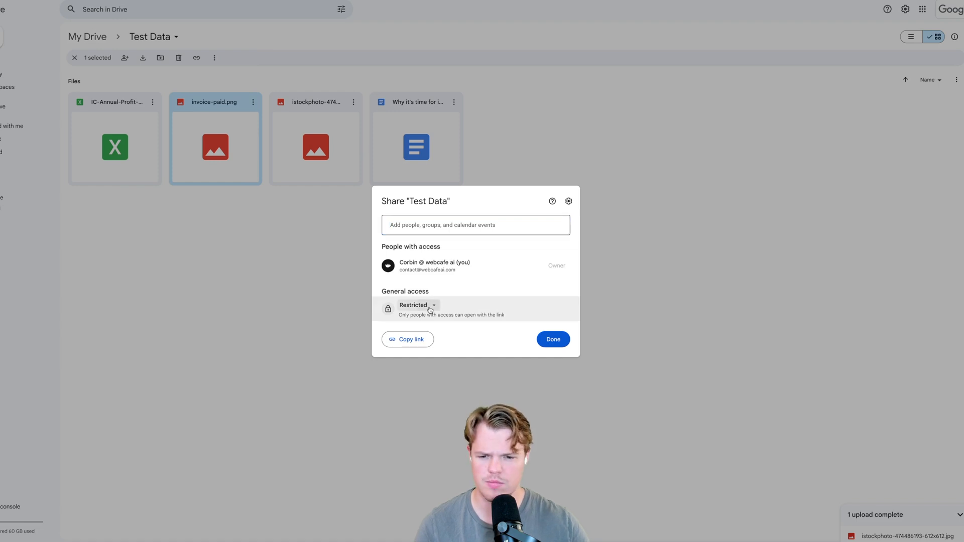
left_click(437, 360)
left_click(548, 309)
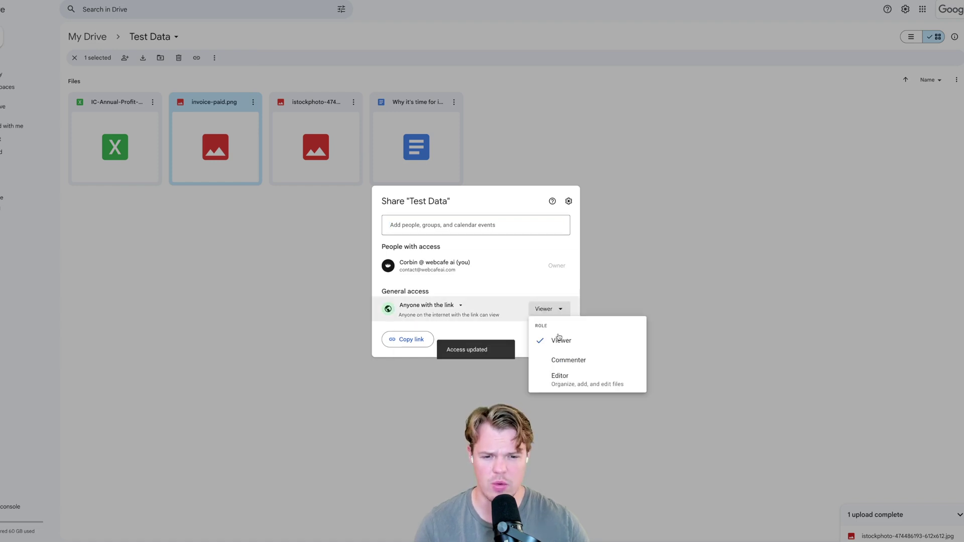
left_click(561, 377)
left_click(558, 344)
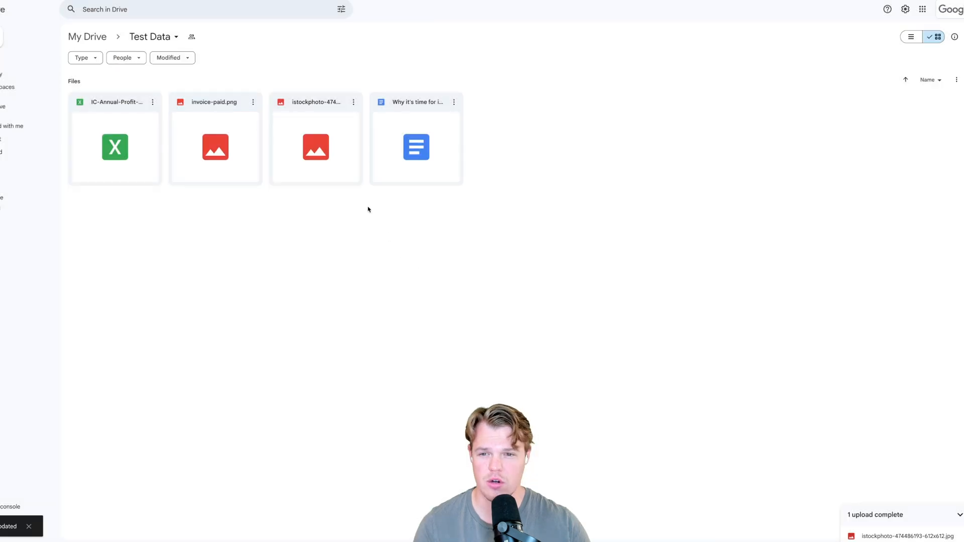
Preview the dog photo, then copy its shareable link
double_click(300, 117)
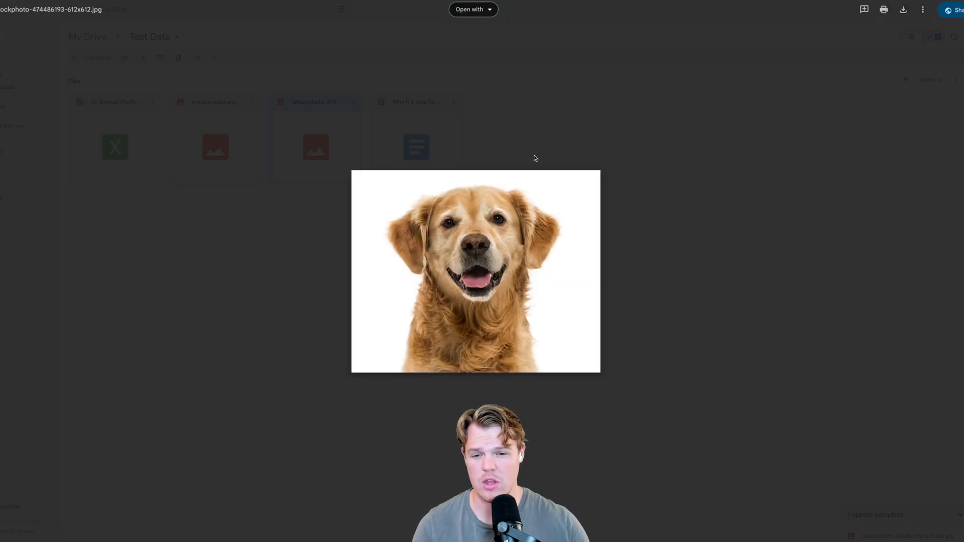
left_click(604, 148)
left_click(355, 102)
mouse_move(375, 182)
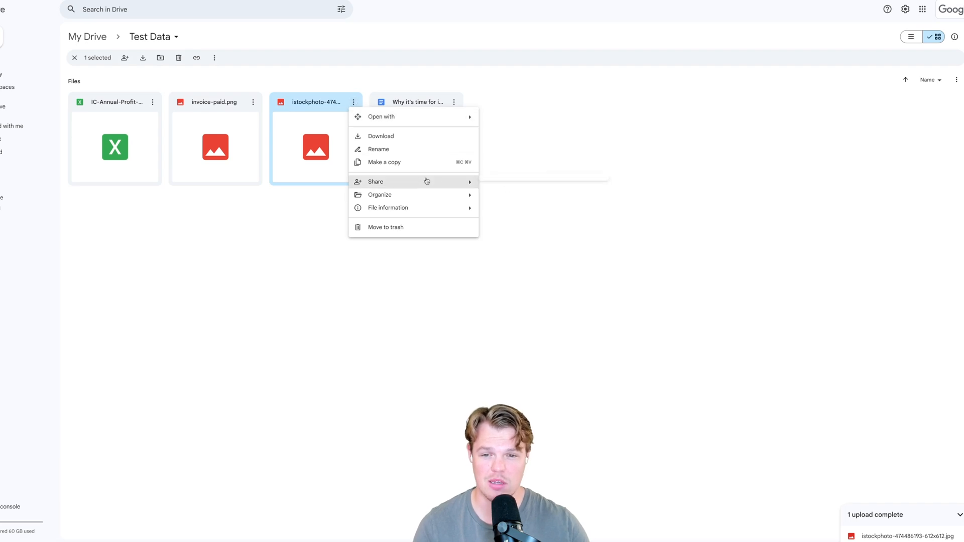
left_click(510, 198)
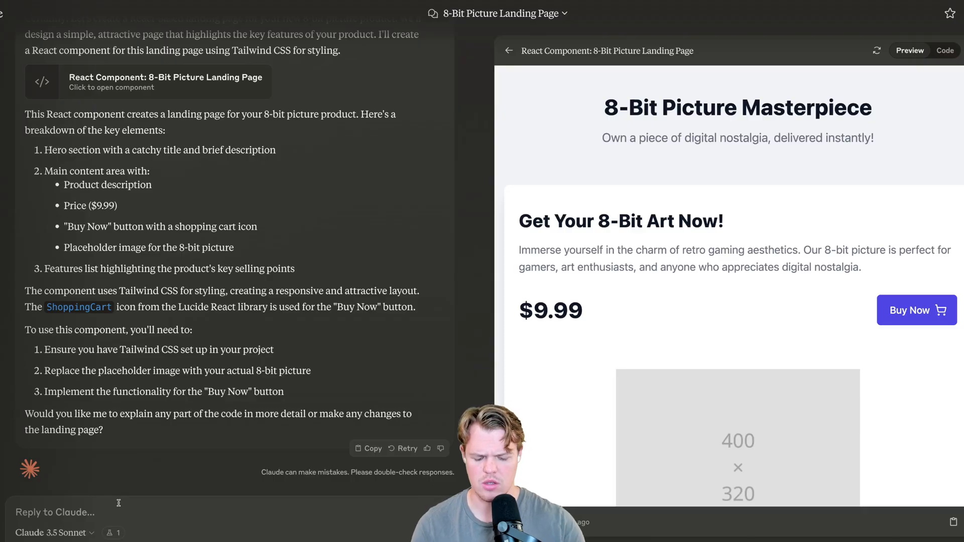
type("Use this image a")
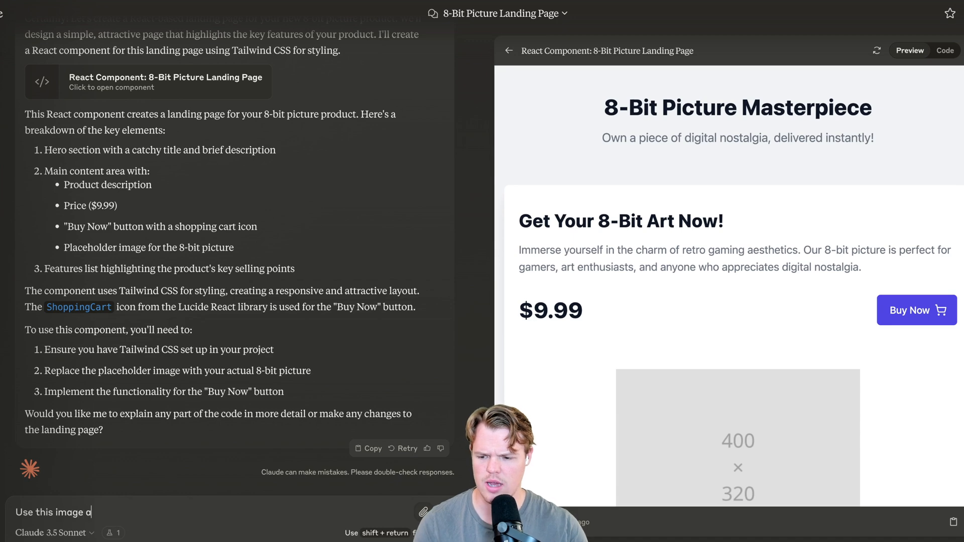
type("s the product imagr")
Send the request with the pasted Google Drive picture link, then select the earlier message for rewriting
key("shift+Return")
key("ctrl+v")
key("Return")
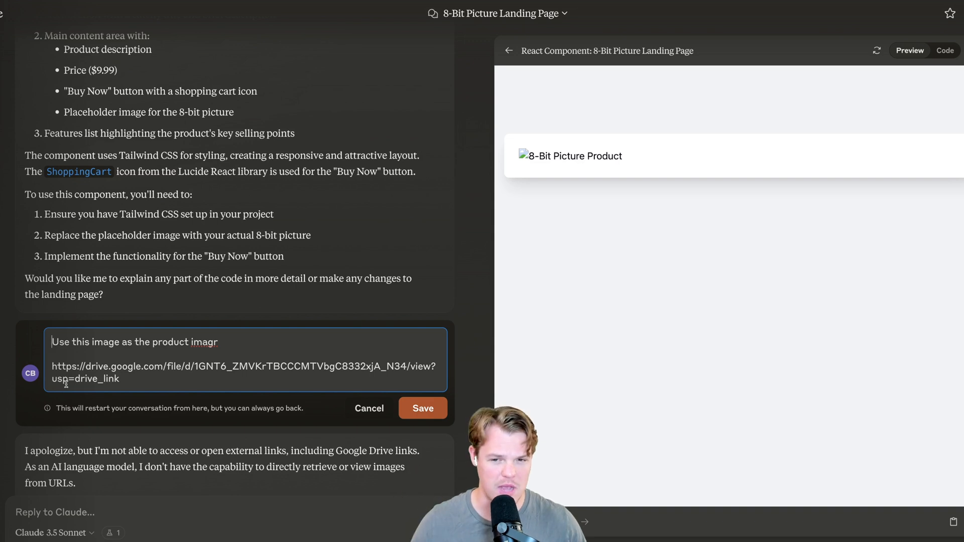
key("ctrl+a")
type("Ok le")
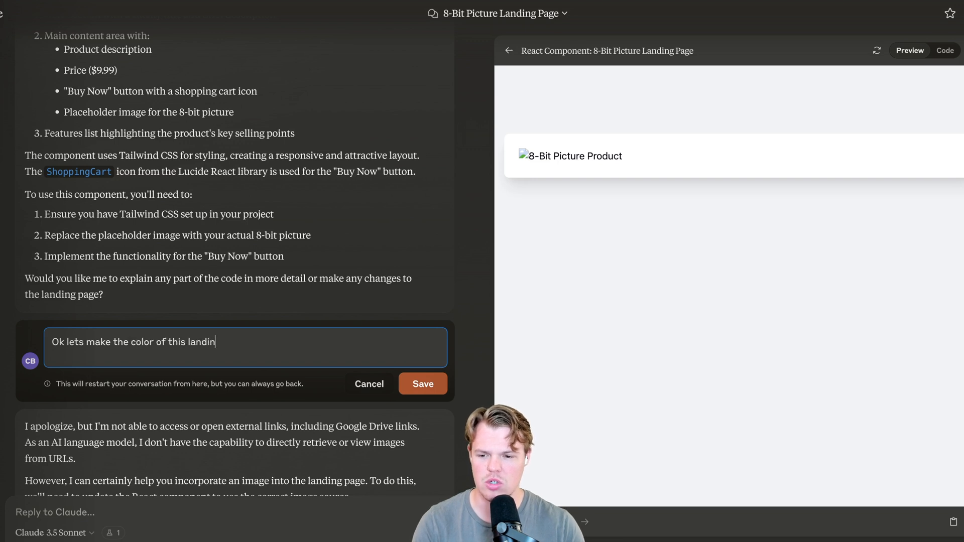
type("g page pink")
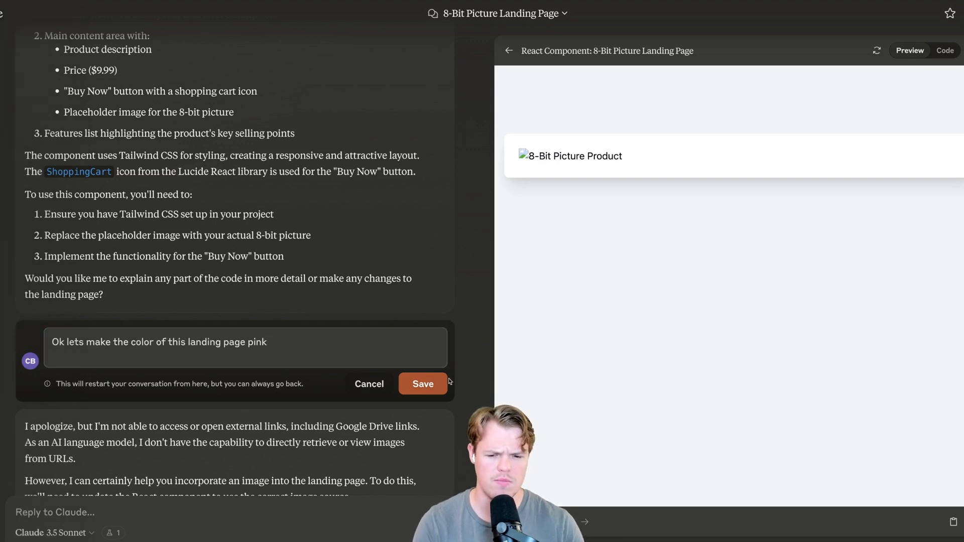
Save the rewritten request asking for a pink landing page
left_click(425, 385)
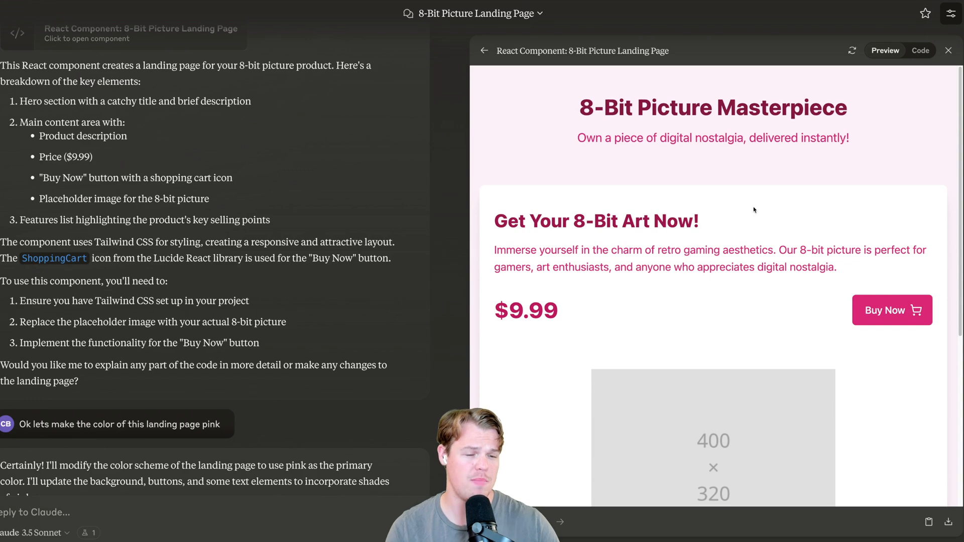
scroll(754, 209, "down", 3)
scroll(754, 209, "down", 3)
scroll(753, 209, "up", 2)
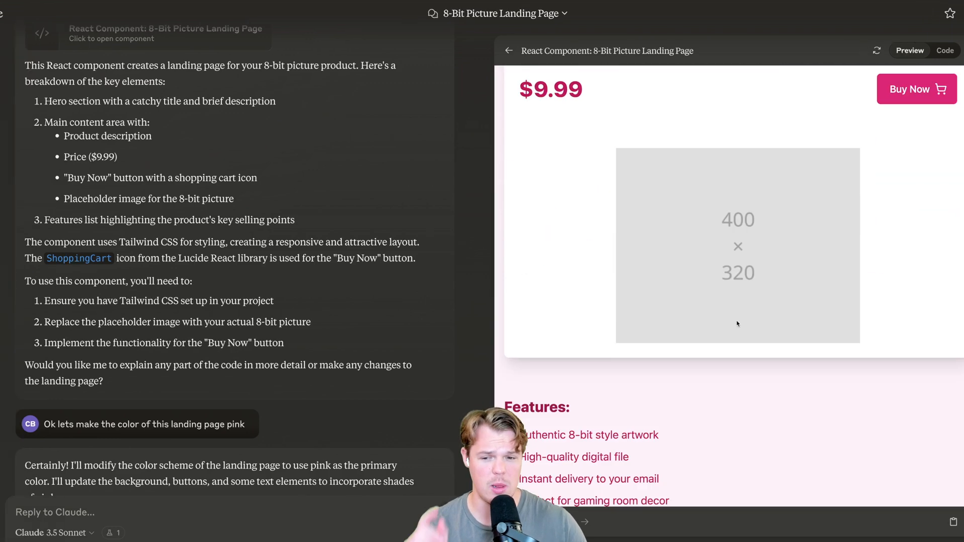
scroll(389, 424, "down", 5)
scroll(392, 356, "down", 4)
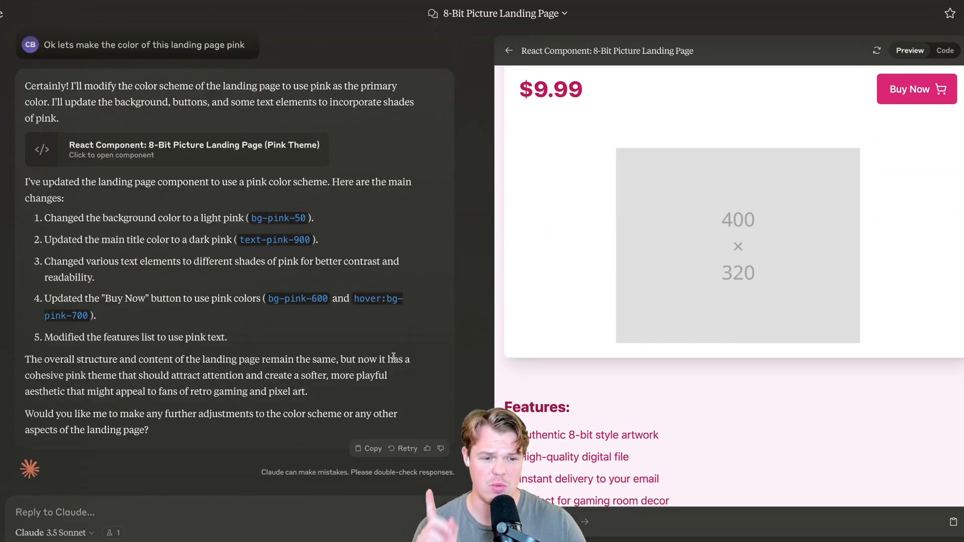
type("creat an image for the product but use 8 Bi")
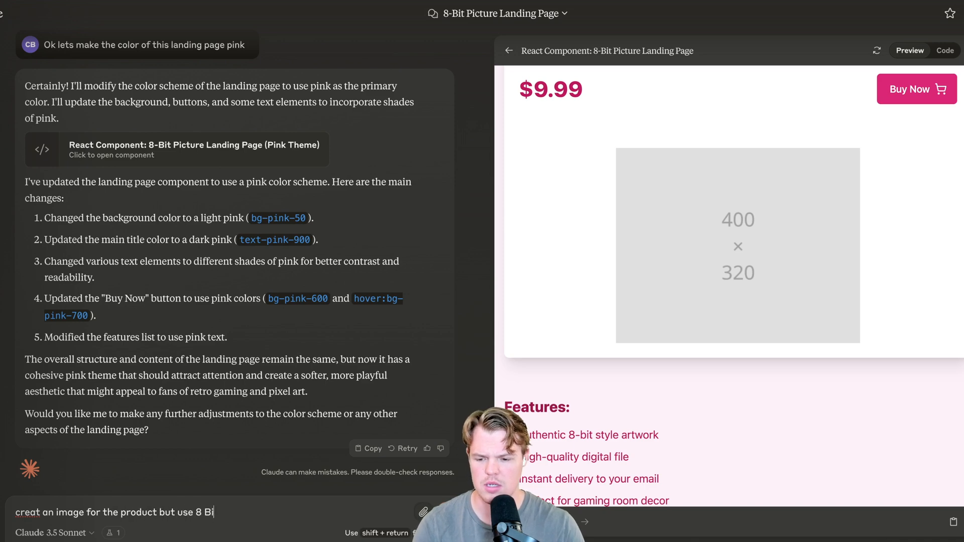
type("ave it be dog")
Send the request for an 8-bit style dog product image
key("Return")
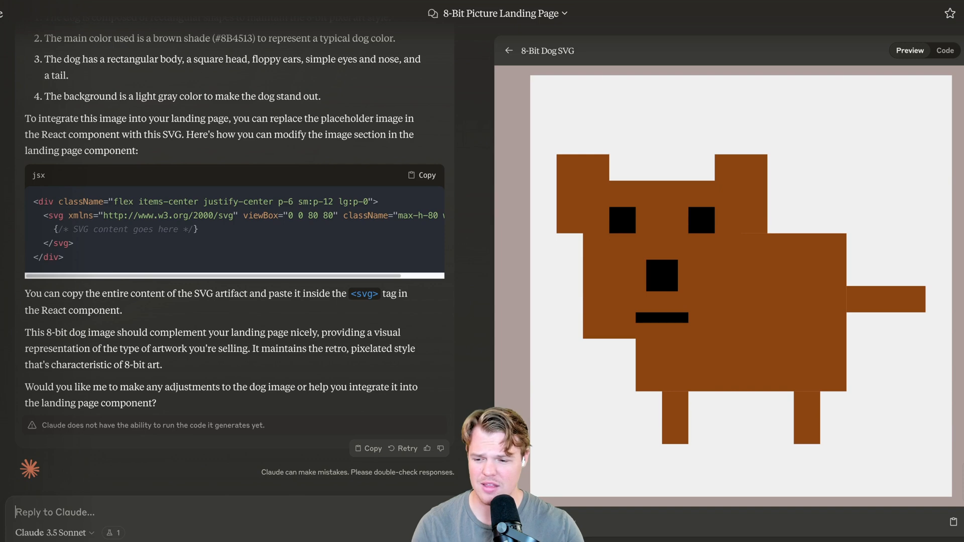
type("ASd")
type("add this to th ela")
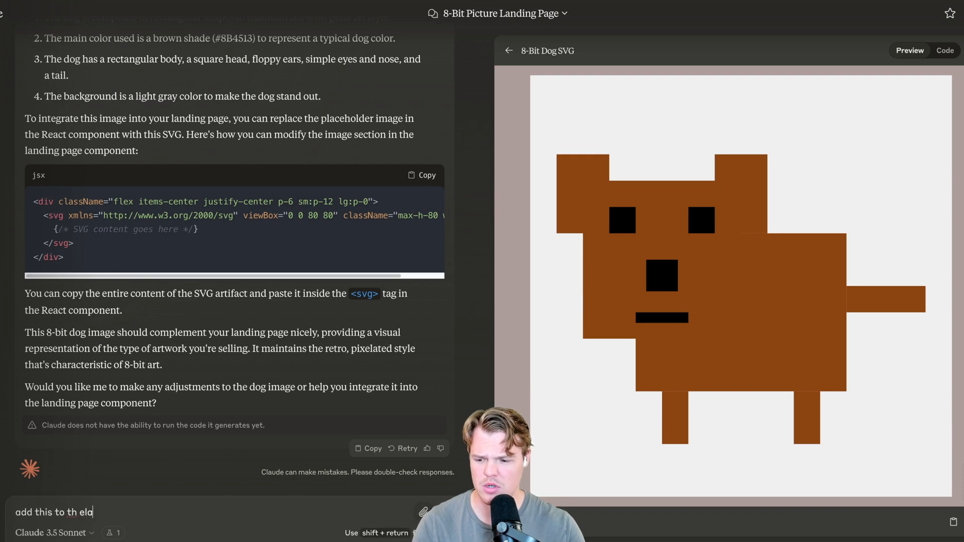
type("nding page")
Send the request to add the 8-bit dog to the landing page
key("Return")
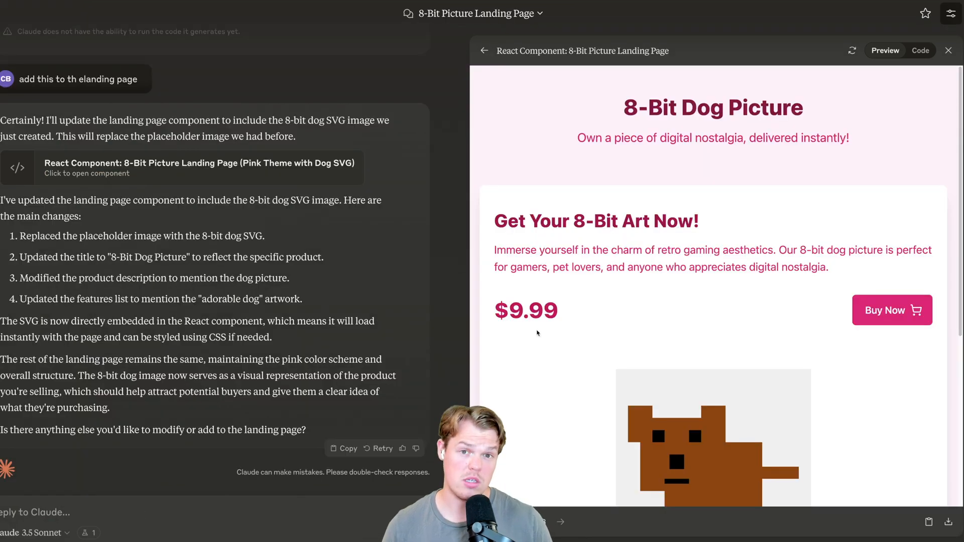
scroll(602, 316, "down", 2)
scroll(640, 301, "down", 1)
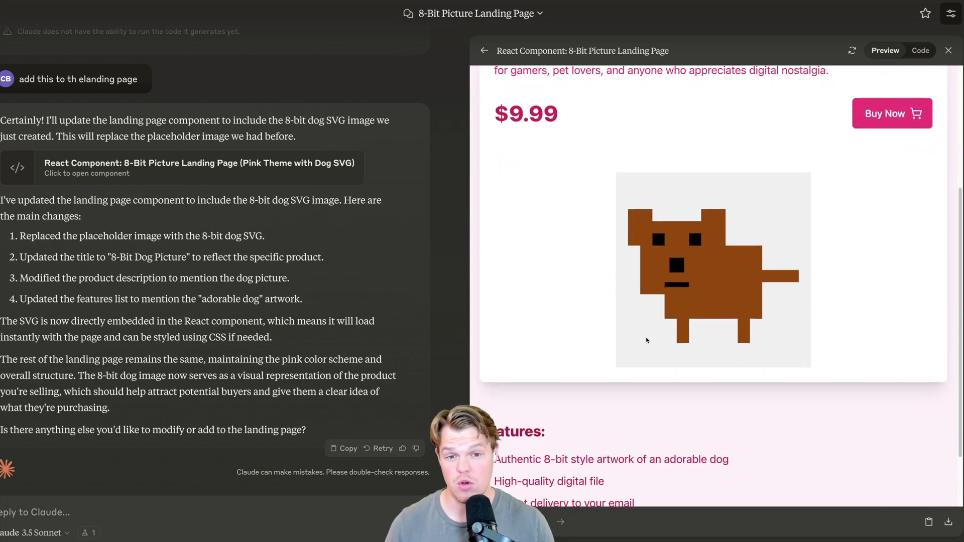
scroll(715, 281, "up", 2)
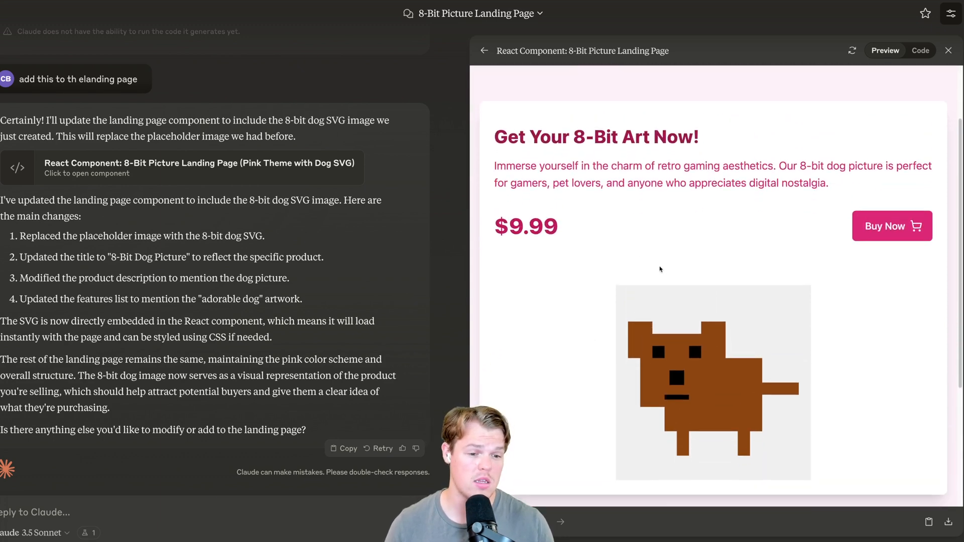
scroll(663, 269, "down", 3)
scroll(660, 269, "down", 1)
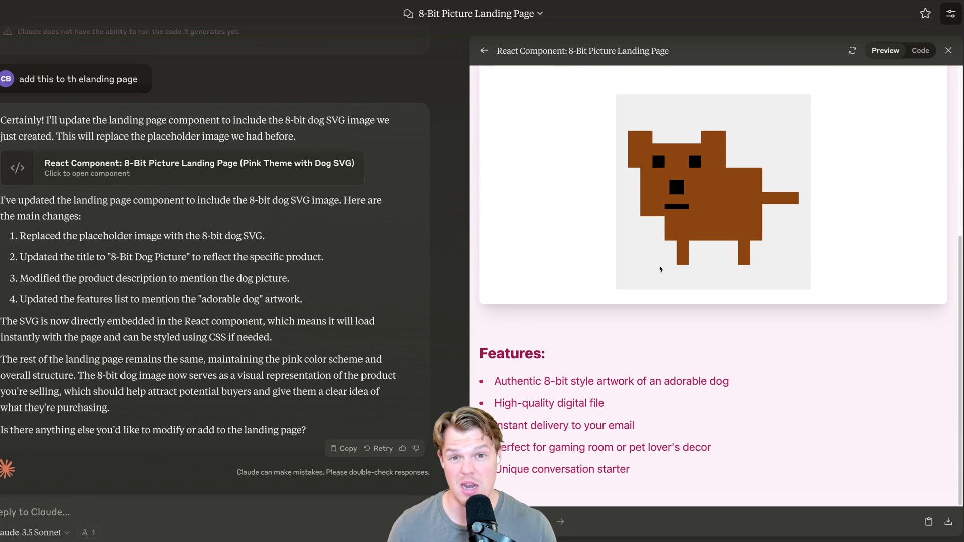
scroll(659, 268, "up", 2)
scroll(659, 269, "up", 2)
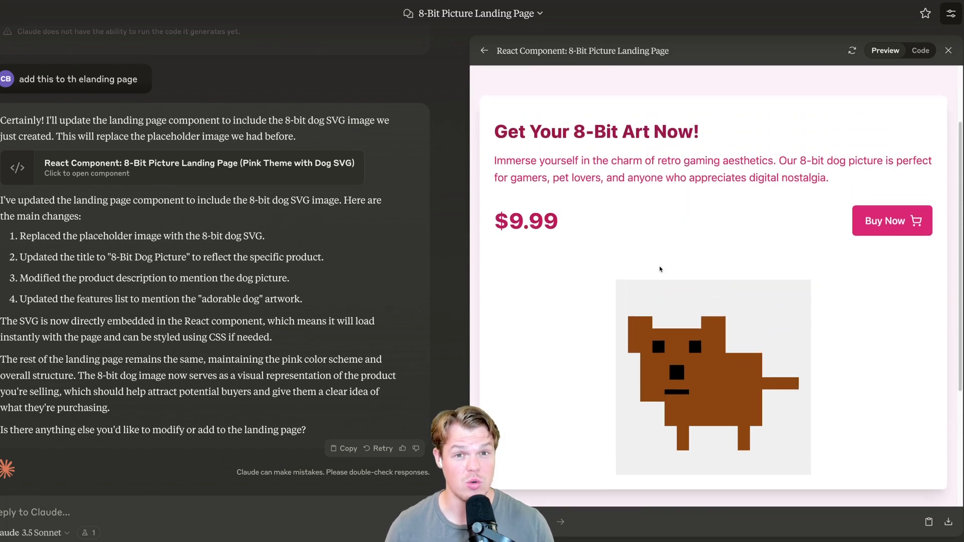
scroll(659, 269, "up", 3)
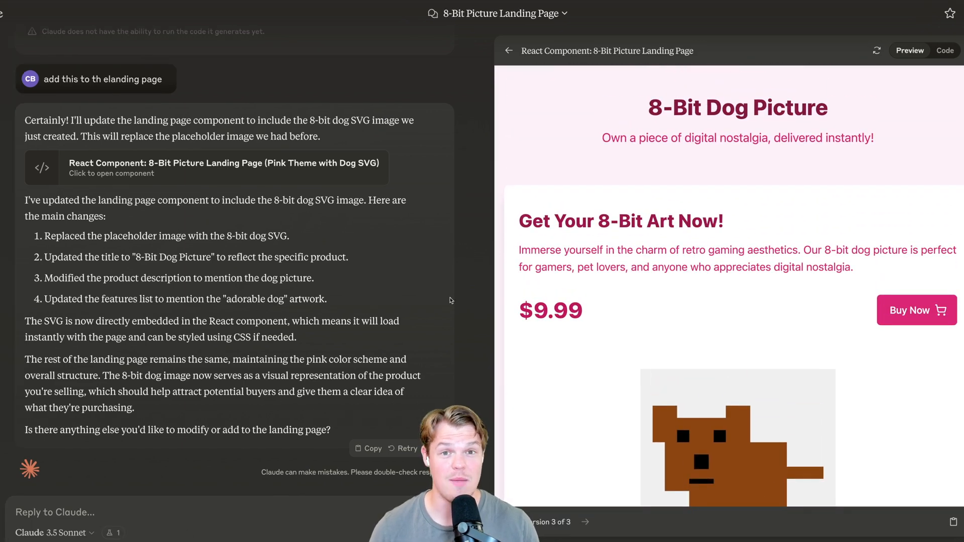
scroll(574, 265, "down", 1)
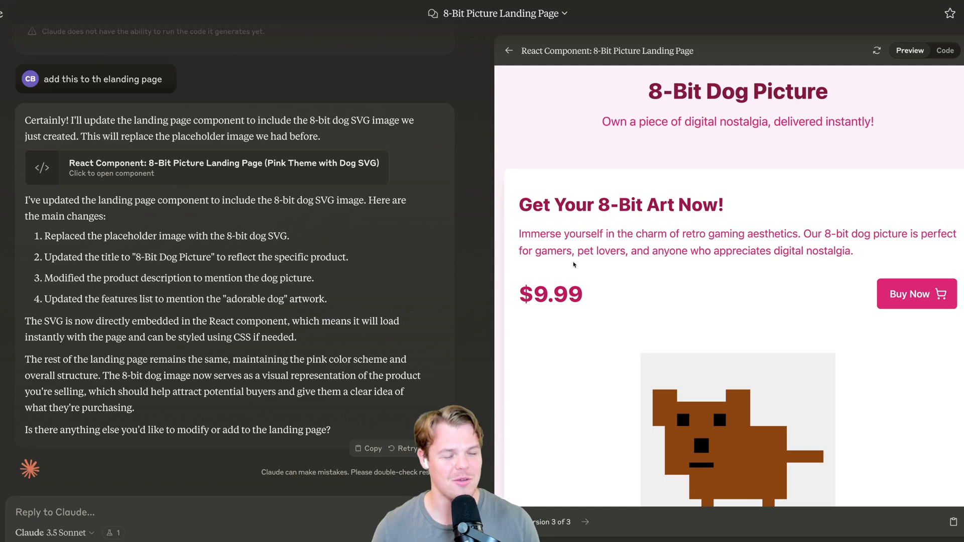
scroll(748, 272, "up", 1)
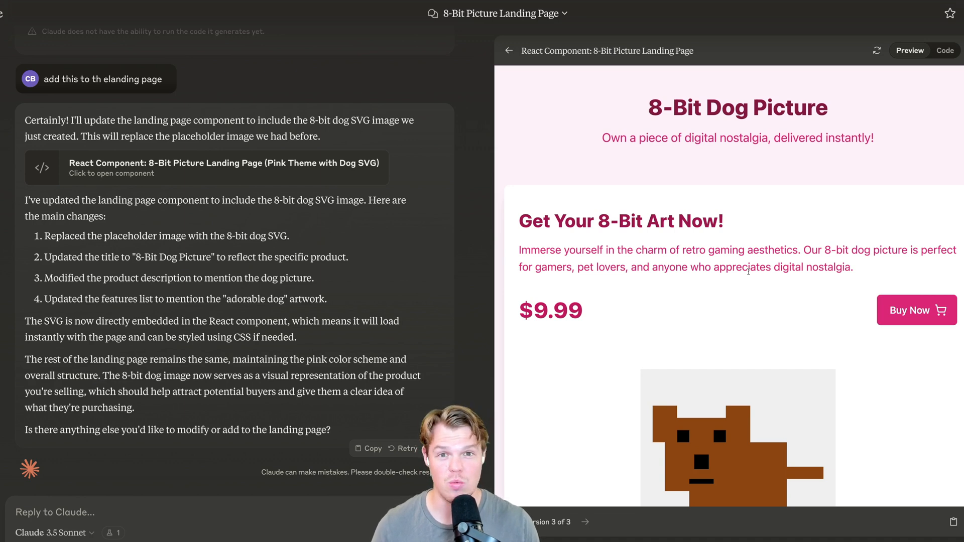
type("W")
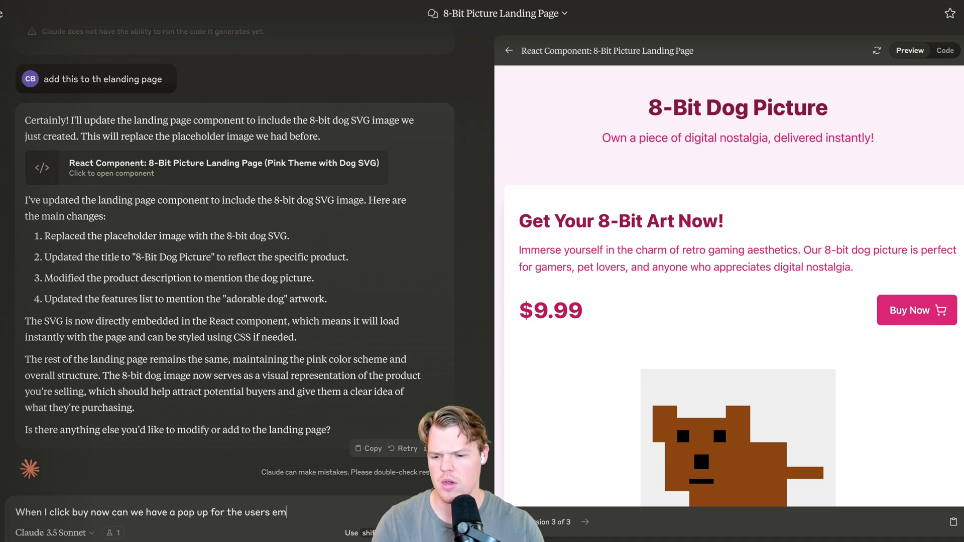
Request a Buy Now email pop-up, then test it by opening and closing the Complete Your Purchase modal
key("Return")
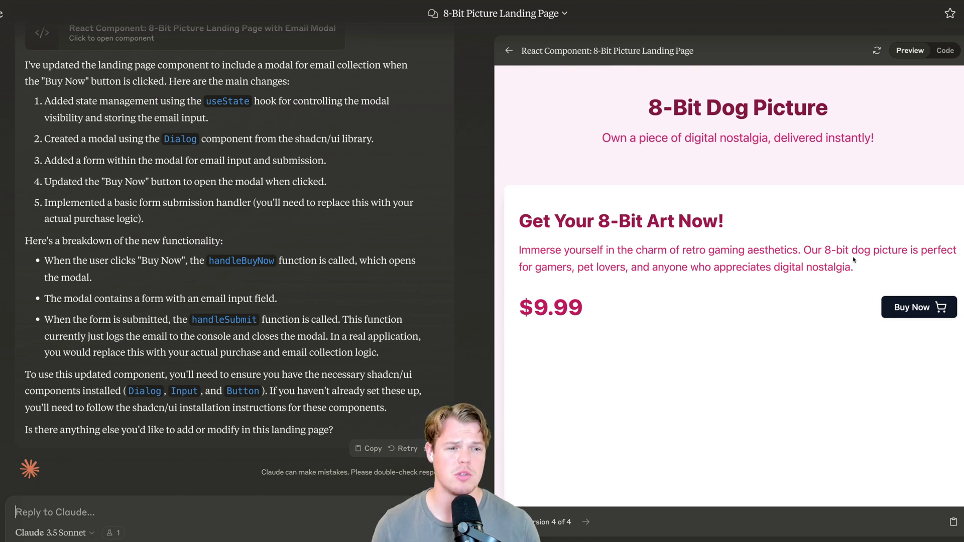
left_click(906, 310)
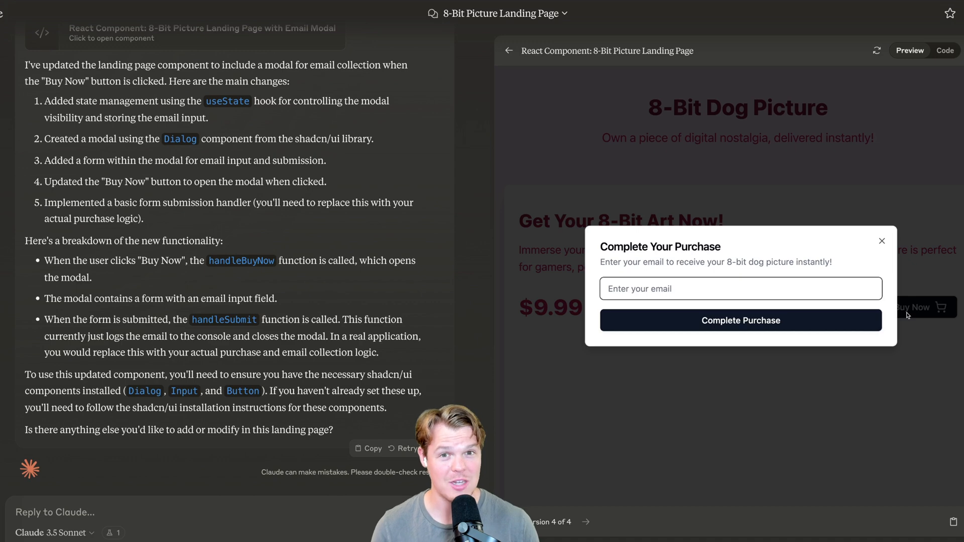
left_click(882, 242)
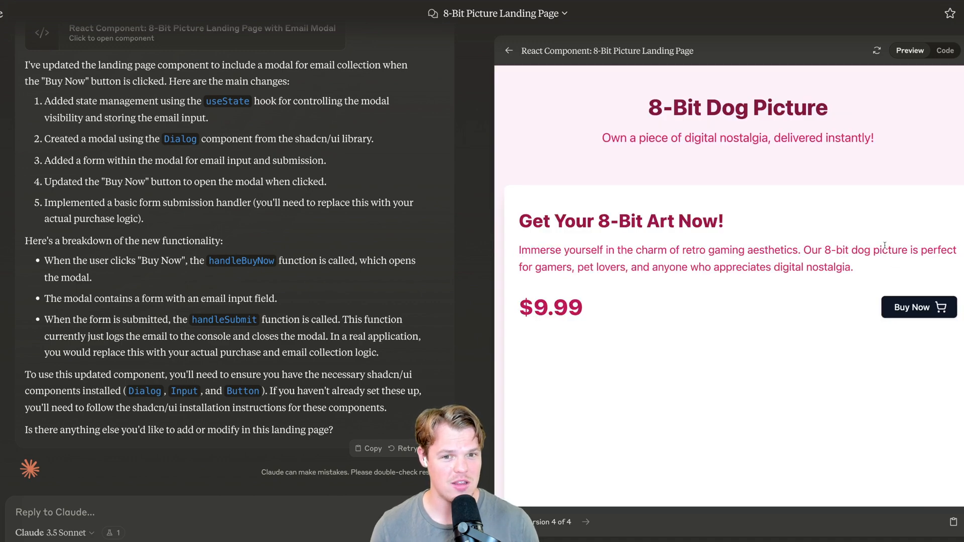
scroll(836, 289, "down", 1)
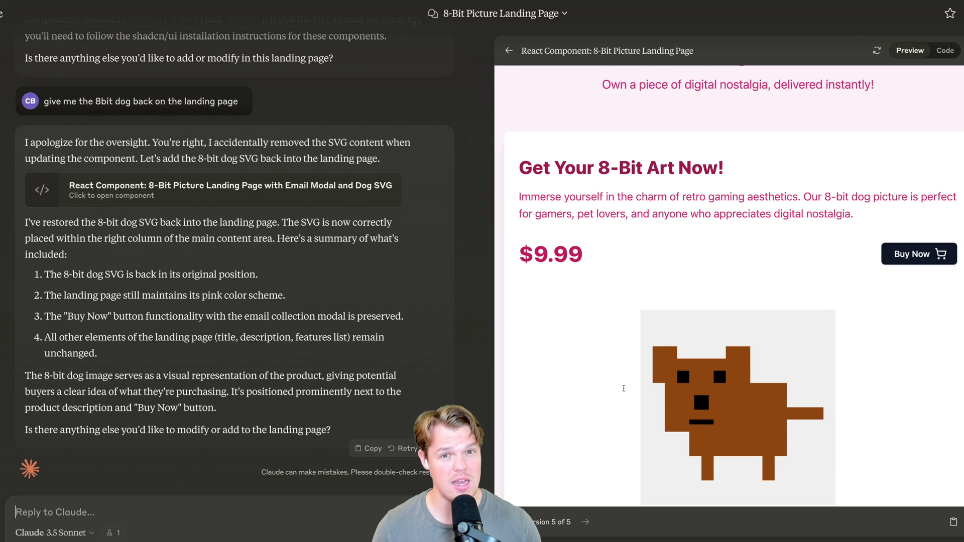
scroll(624, 388, "down", 3)
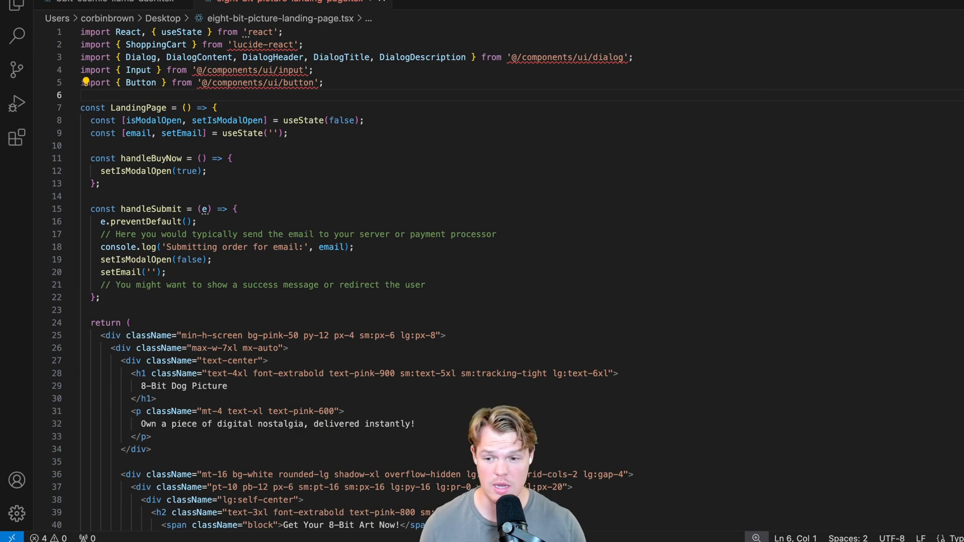
scroll(349, 401, "down", 8)
scroll(348, 401, "down", 9)
scroll(349, 402, "down", 4)
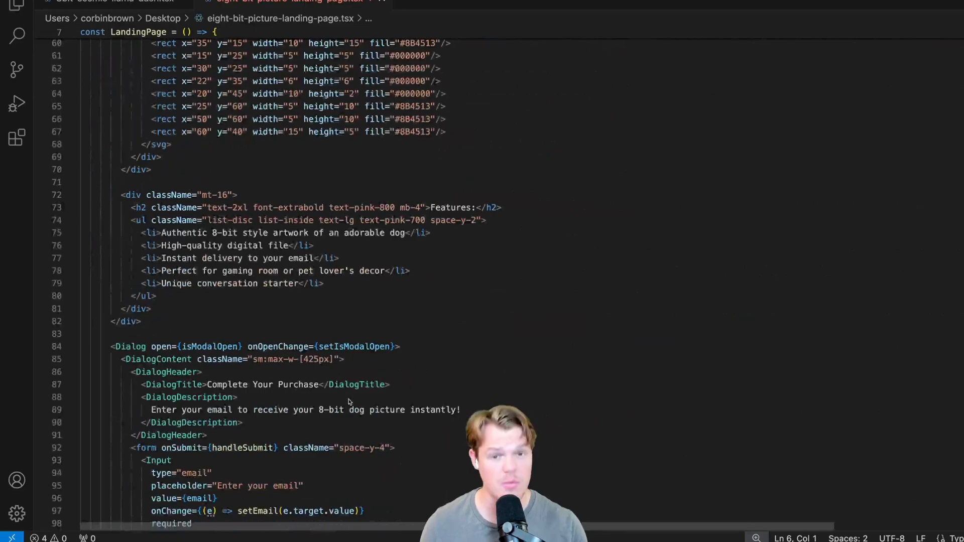
scroll(351, 402, "down", 2)
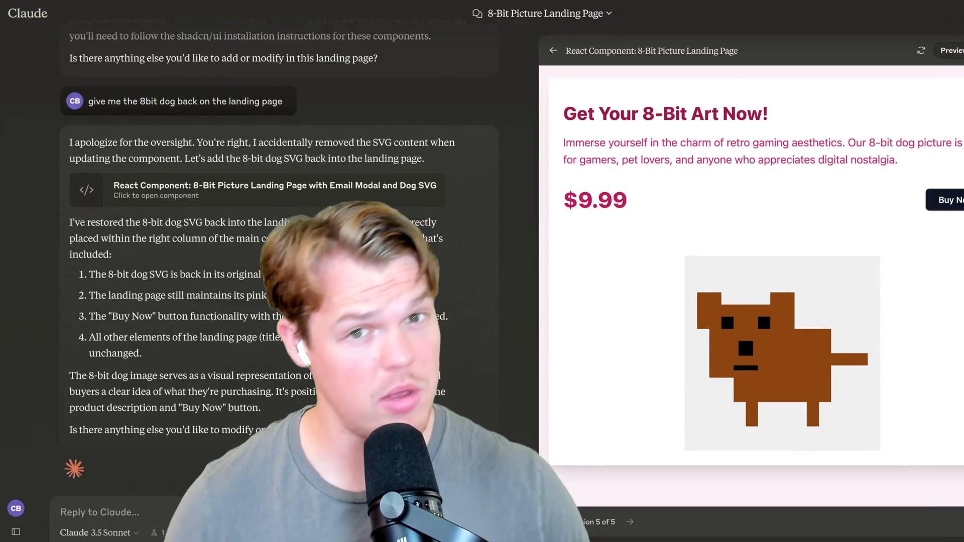